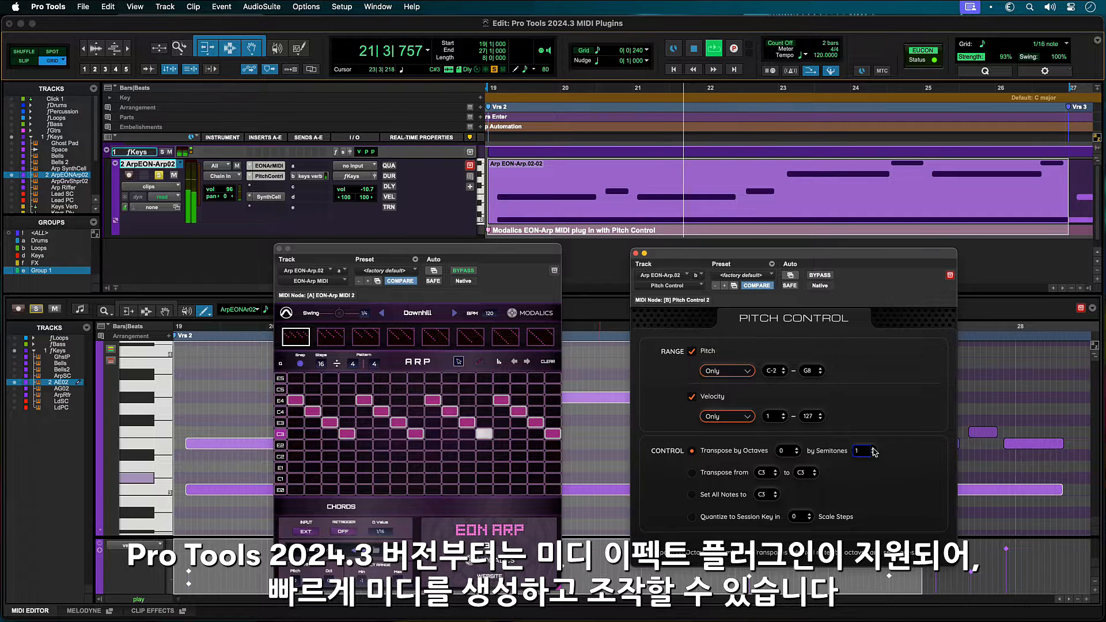
# - In Pitch Control, adjust the semitone transposition to 0 and switch the control mode to Set All Notes to
pyautogui.click(873, 448)
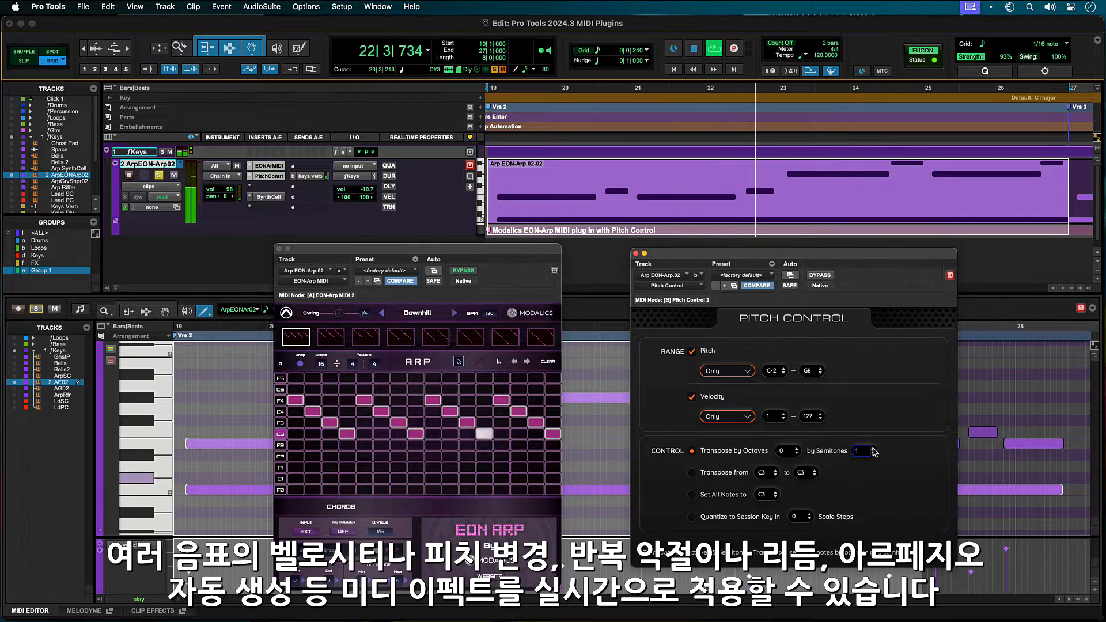
pyautogui.click(873, 453)
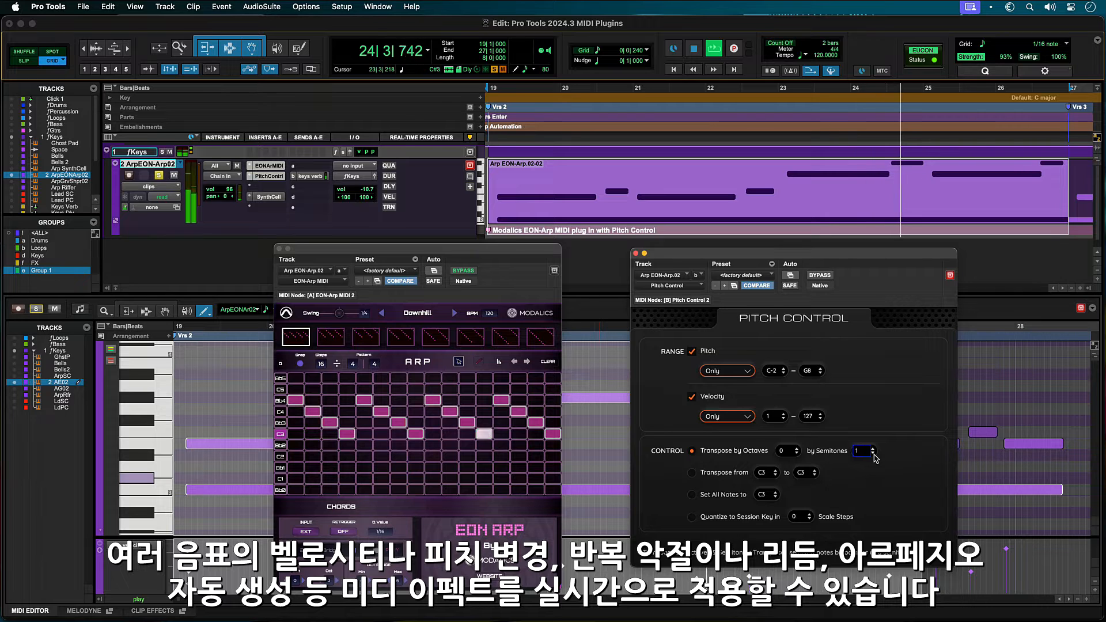
pyautogui.click(874, 453)
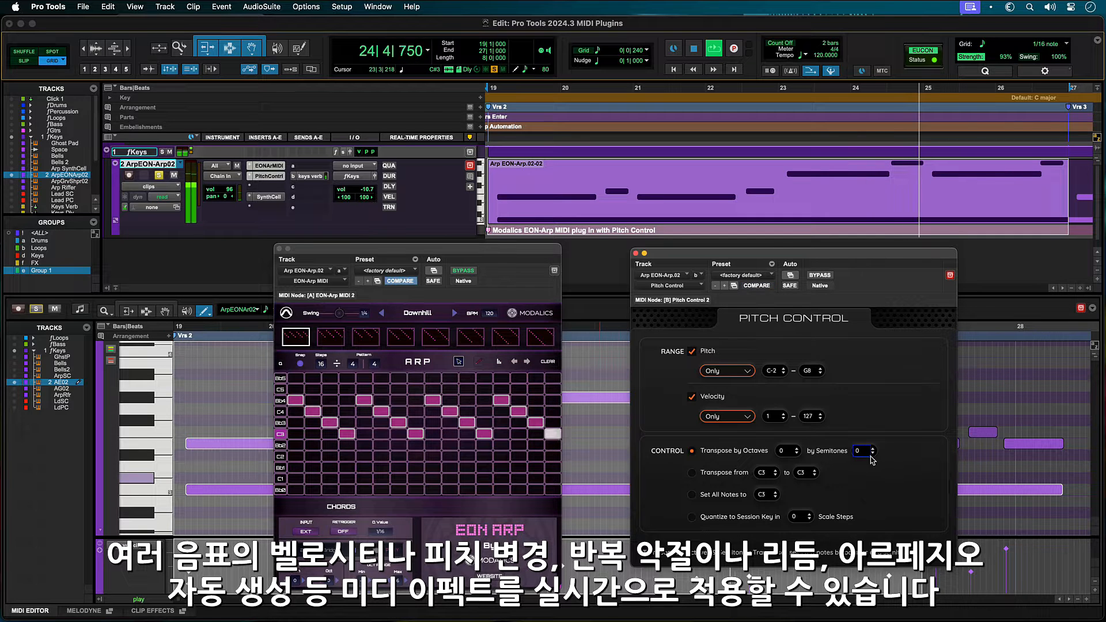
pyautogui.click(691, 495)
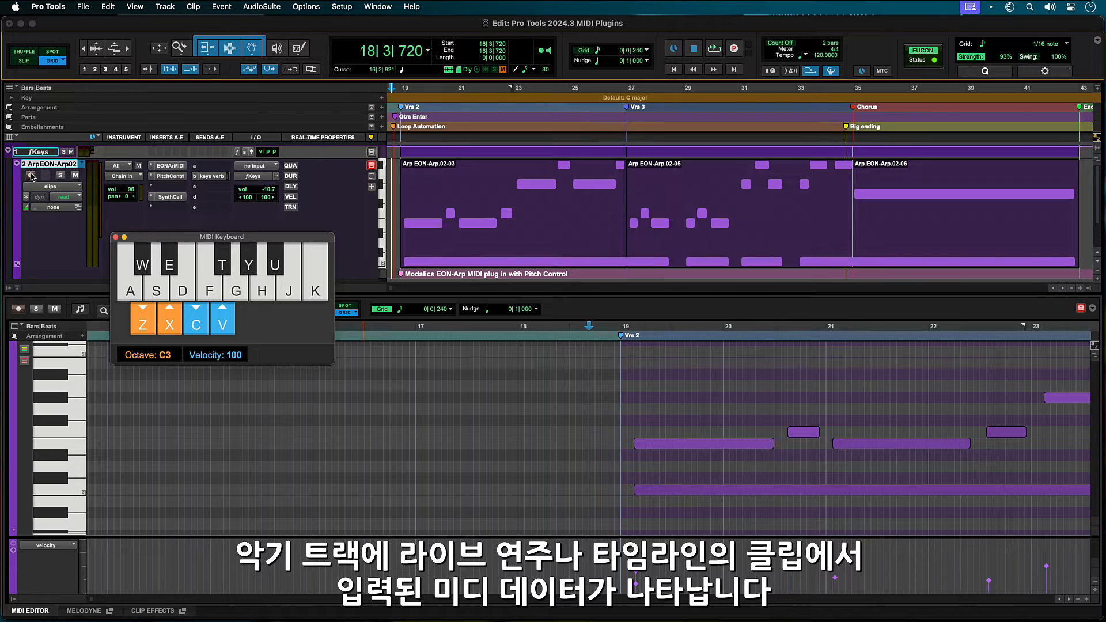
# - Audition the ArpEON-Arp02 instrument track live with the on-screen MIDI Keyboard and from its Vrs 2 clip, closing the keyboard
pyautogui.click(128, 294)
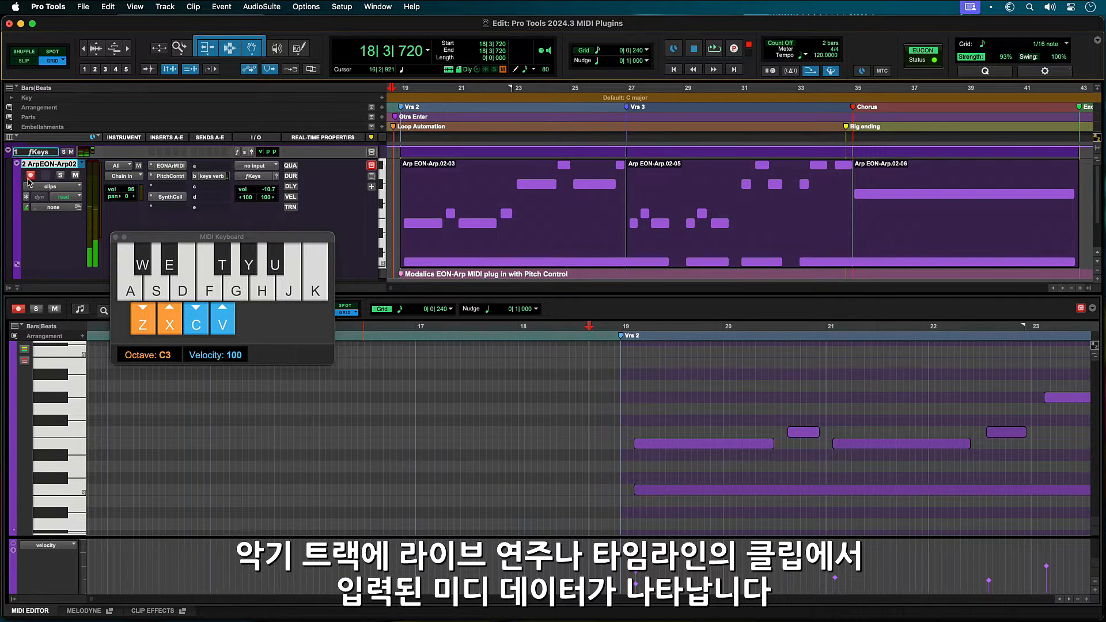
pyautogui.click(398, 255)
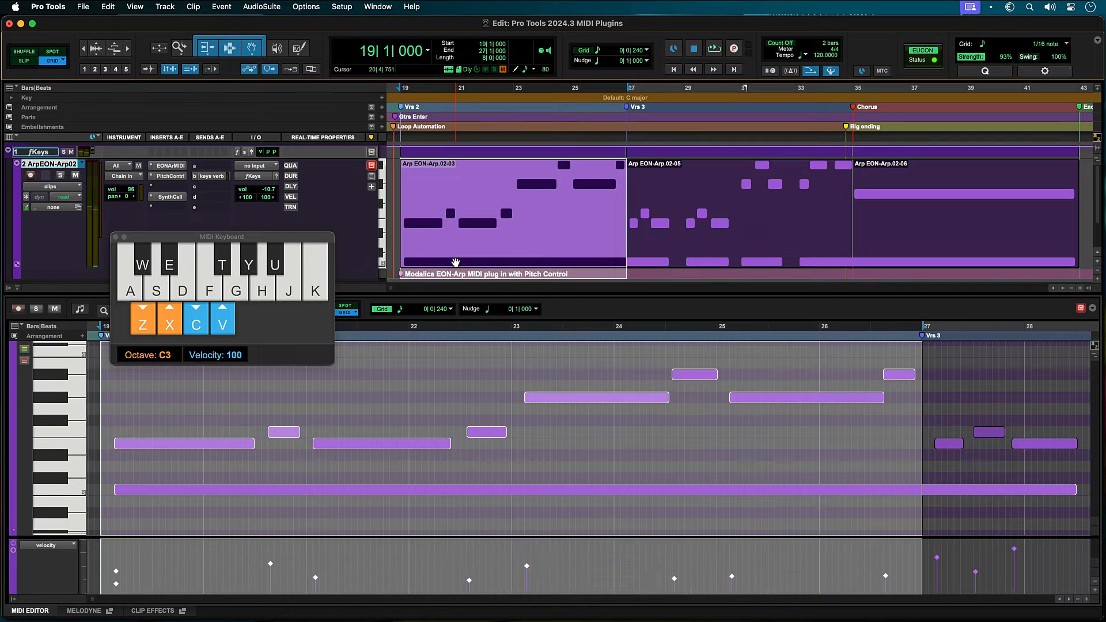
pyautogui.click(391, 235)
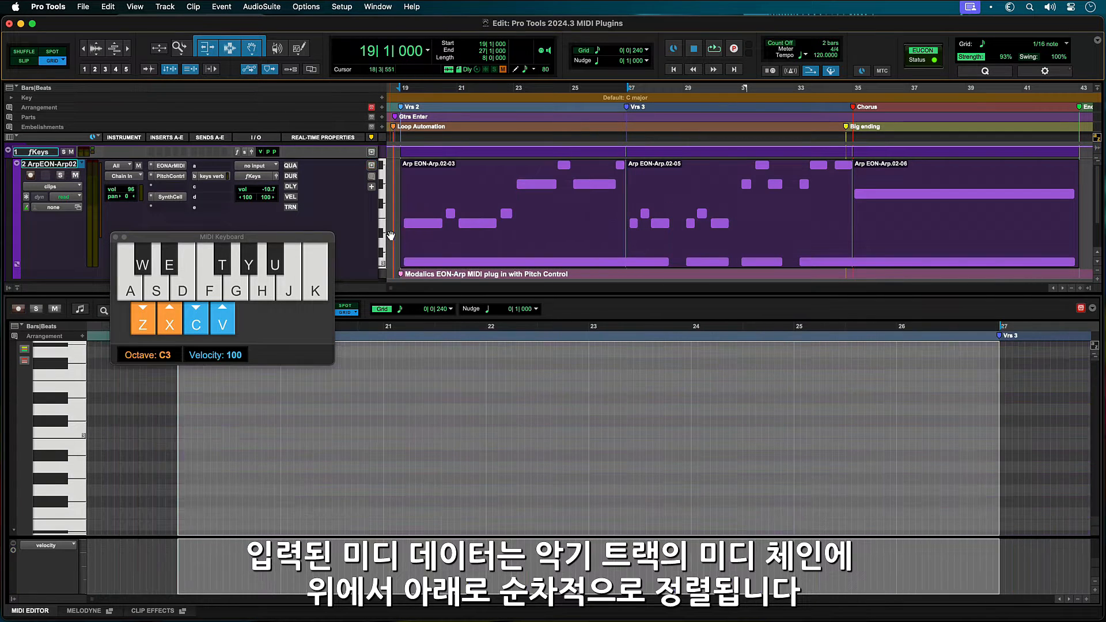
pyautogui.press('shift+super+k')
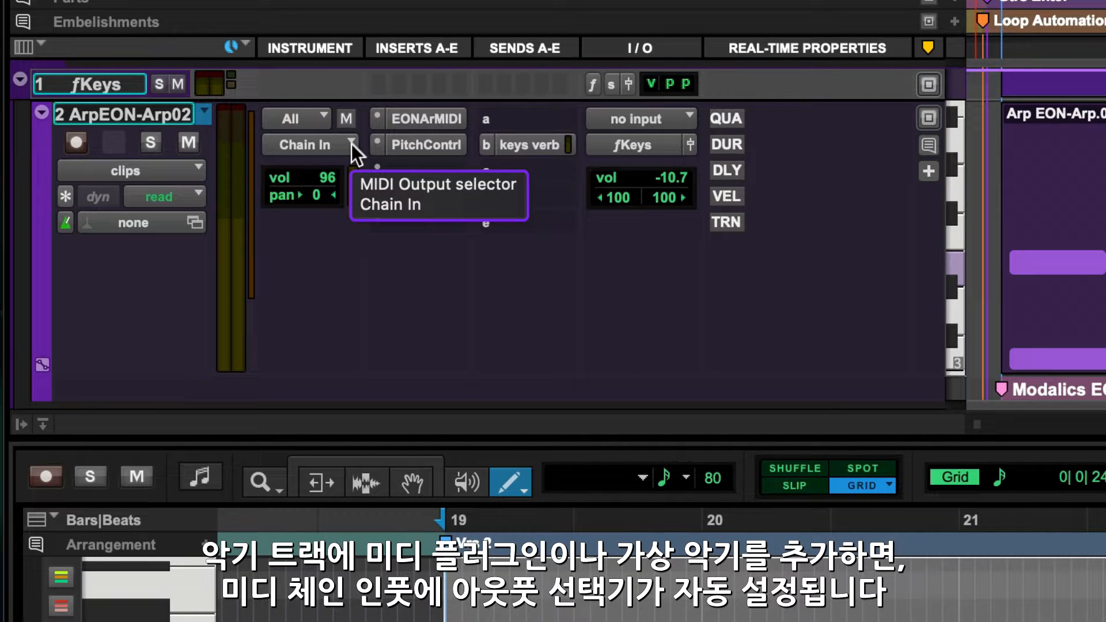
# - Insert Avid's Velocity Control (stereo) MIDI plug-in in the empty slot between Pitch Control and SynthCell
pyautogui.click(379, 172)
pyautogui.moveTo(409, 183)
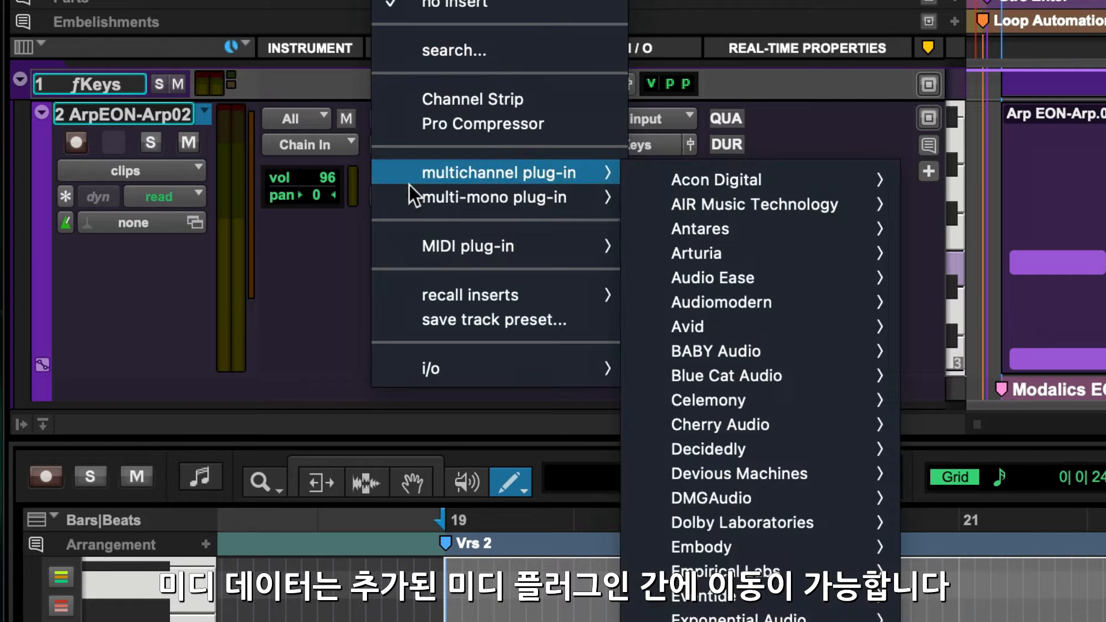
pyautogui.moveTo(436, 239)
pyautogui.moveTo(743, 277)
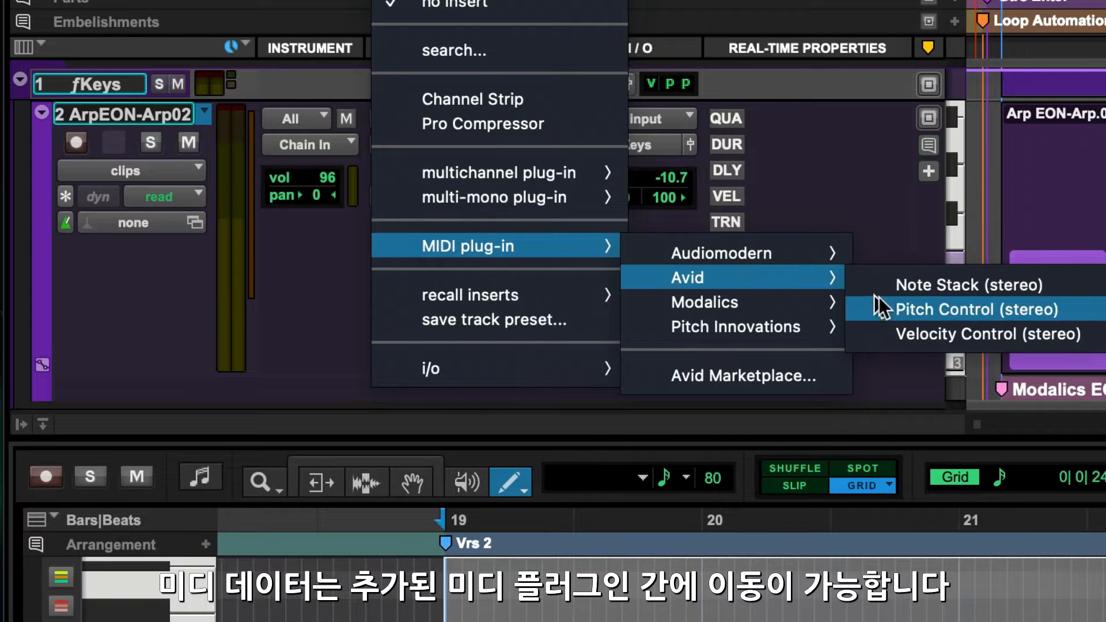
pyautogui.click(908, 323)
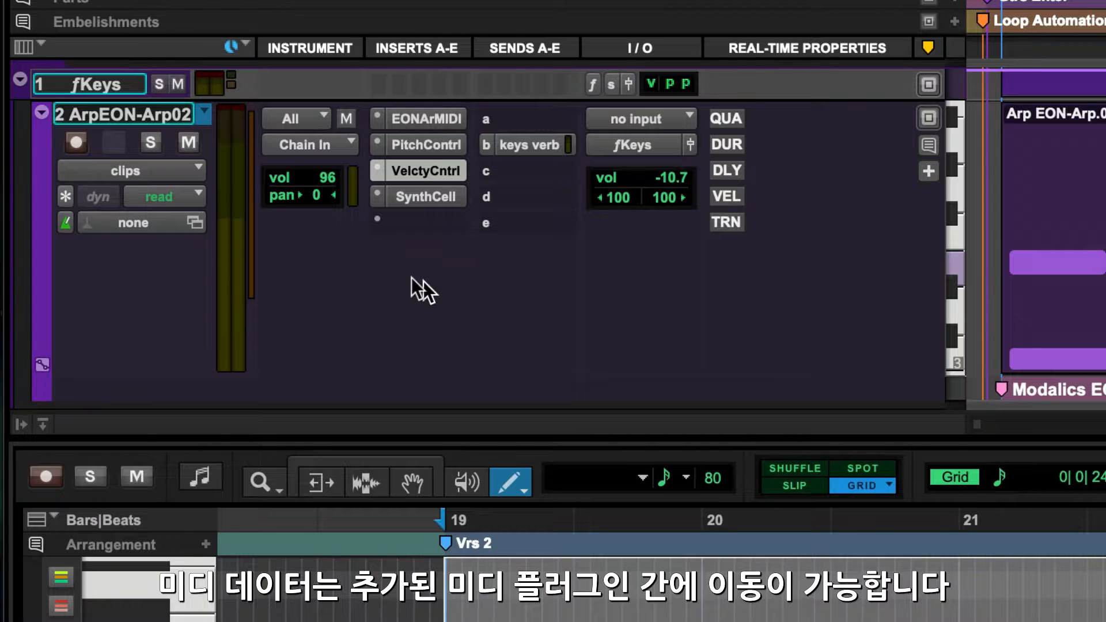
# - Review the track's MIDI Chain routing in its MIDI output options and move Velocity Control above Pitch Control in the inserts
pyautogui.click(354, 142)
pyautogui.moveTo(373, 149)
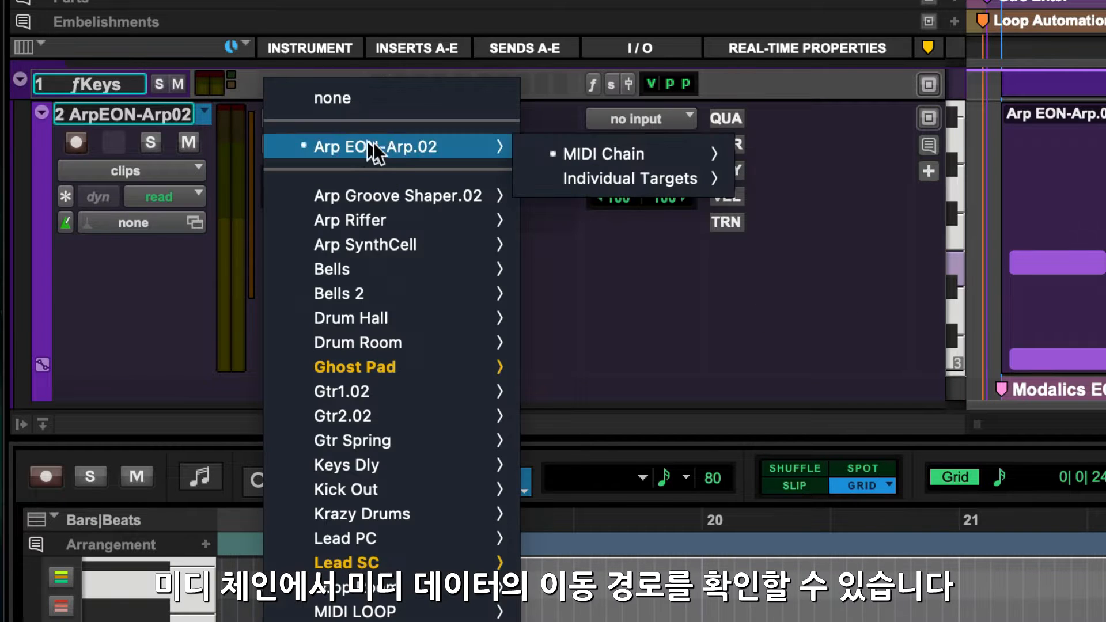
pyautogui.moveTo(568, 158)
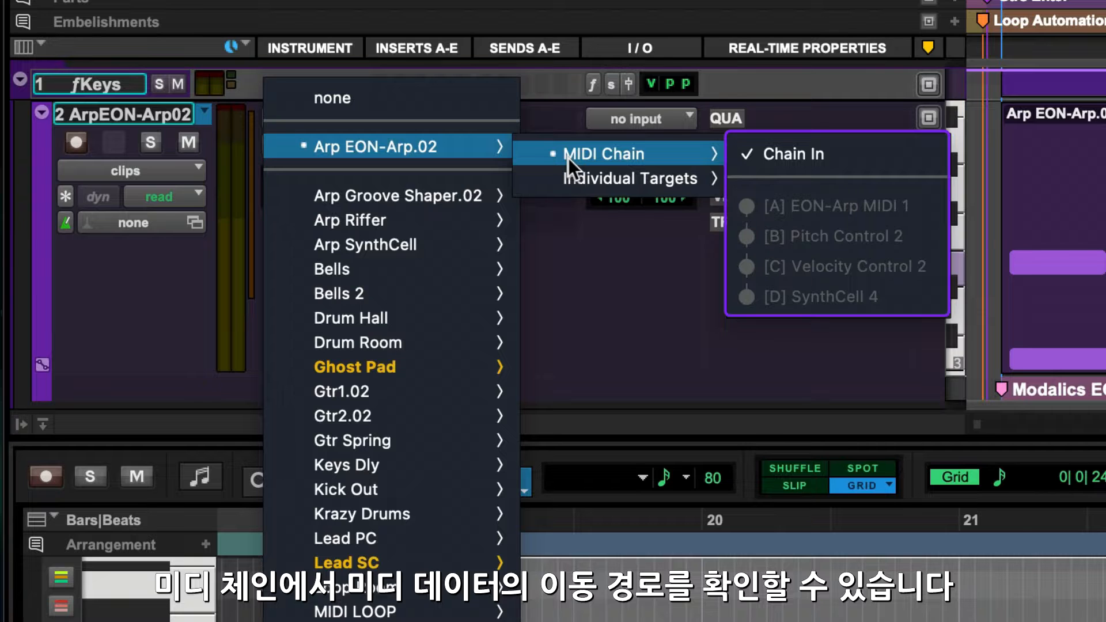
pyautogui.click(561, 301)
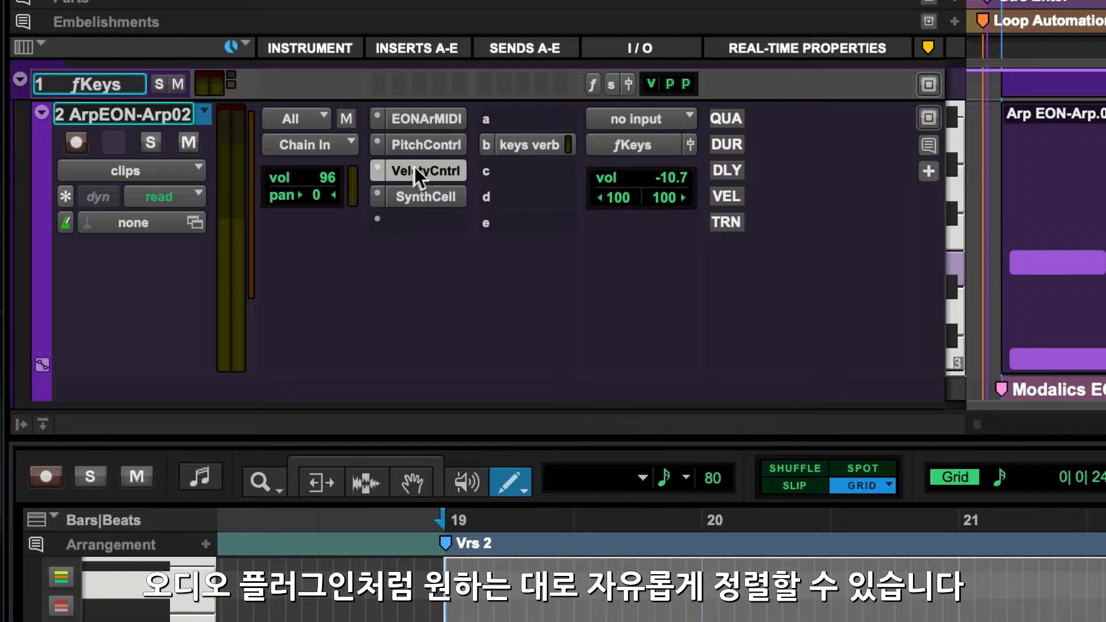
pyautogui.moveTo(414, 167); pyautogui.dragTo(421, 133)
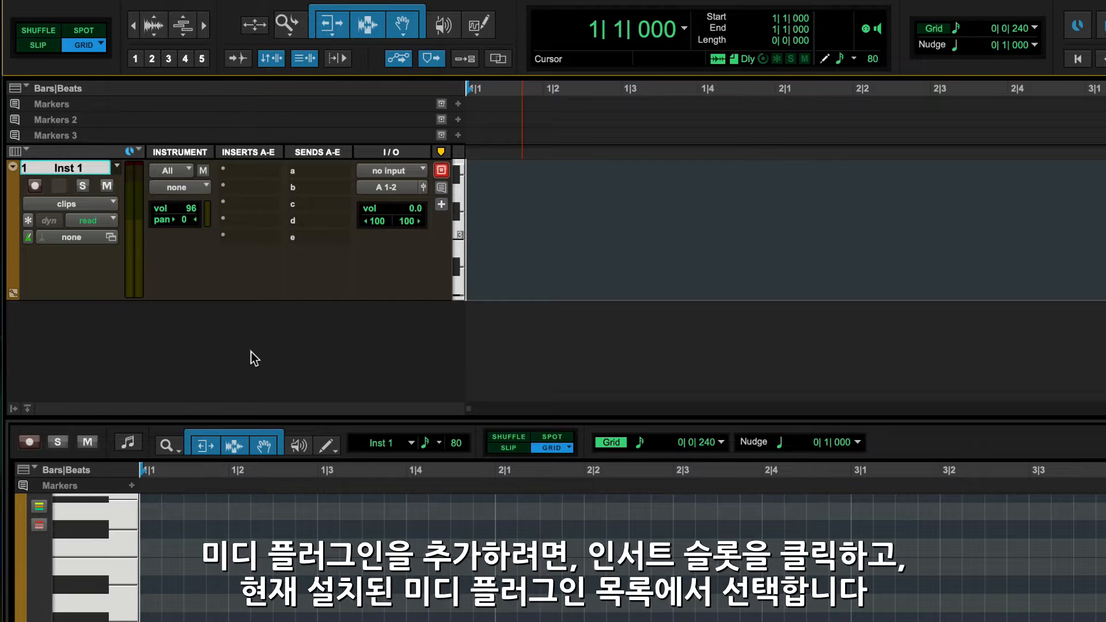
# - Add the Note Stack MIDI plug-in to the first insert slot of the Inst 1 track
pyautogui.click(222, 172)
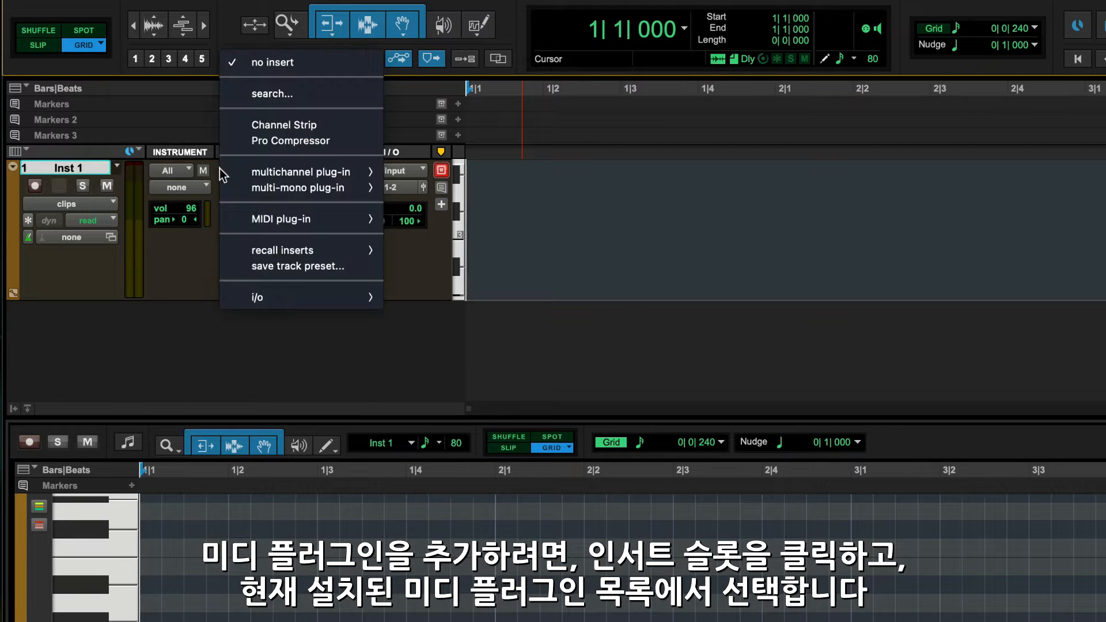
pyautogui.moveTo(230, 218)
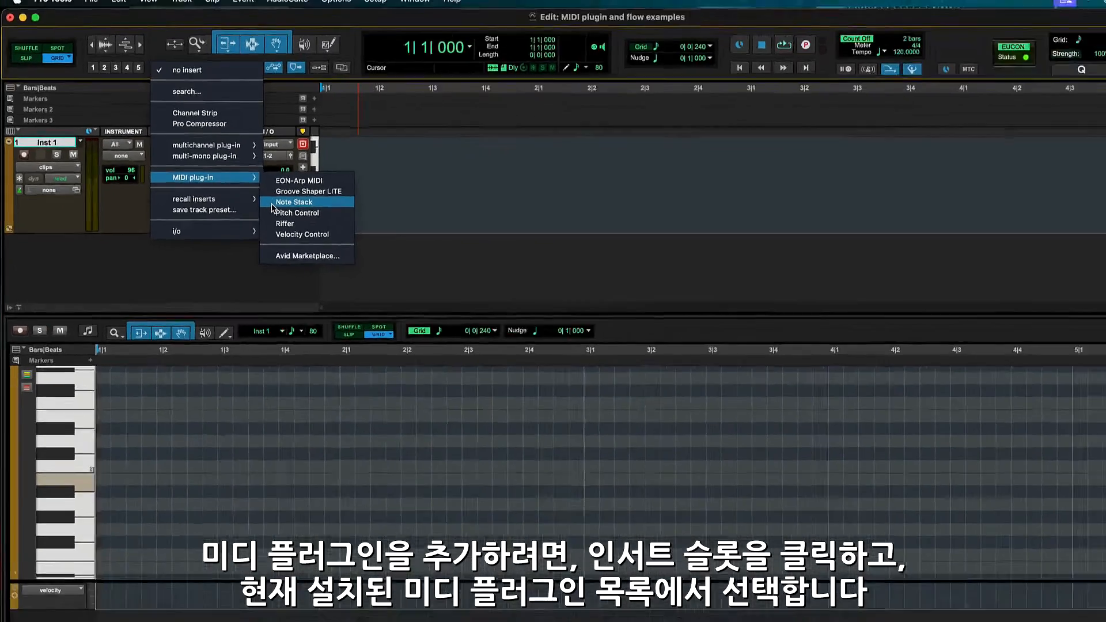
pyautogui.click(396, 257)
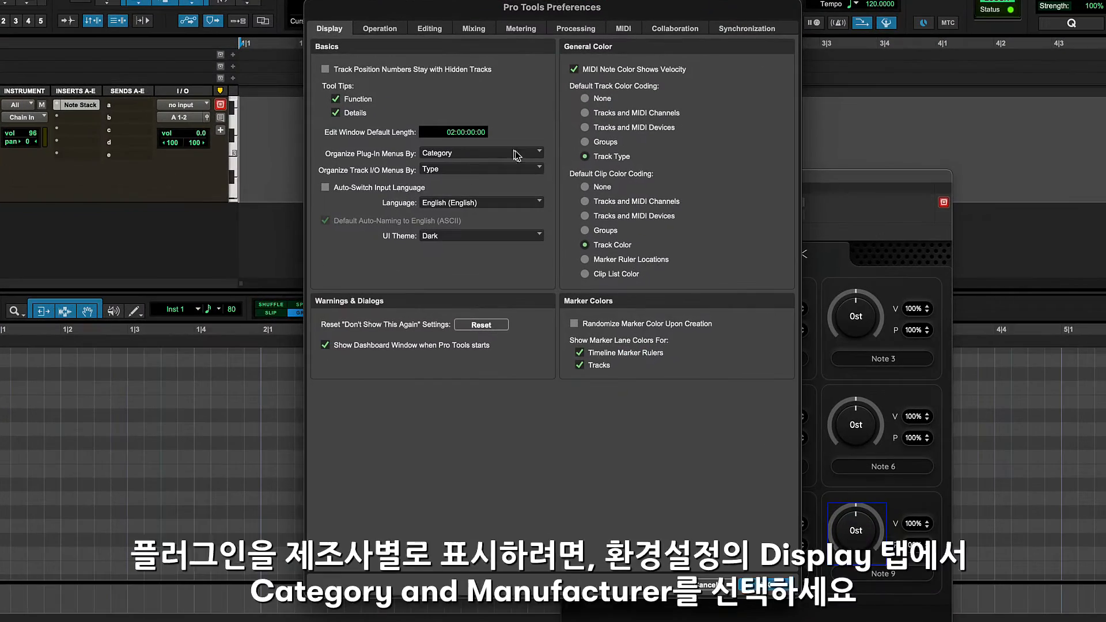
# - Set the preferences to organize plug-in menus by Category and Manufacturer, and apply them
pyautogui.click(537, 155)
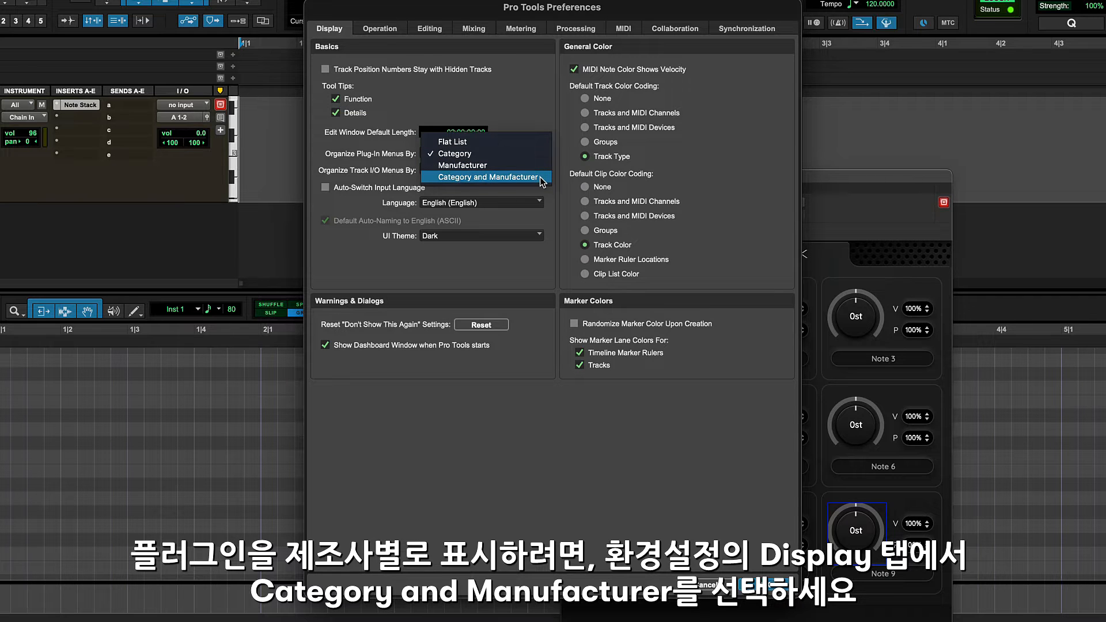
pyautogui.click(487, 177)
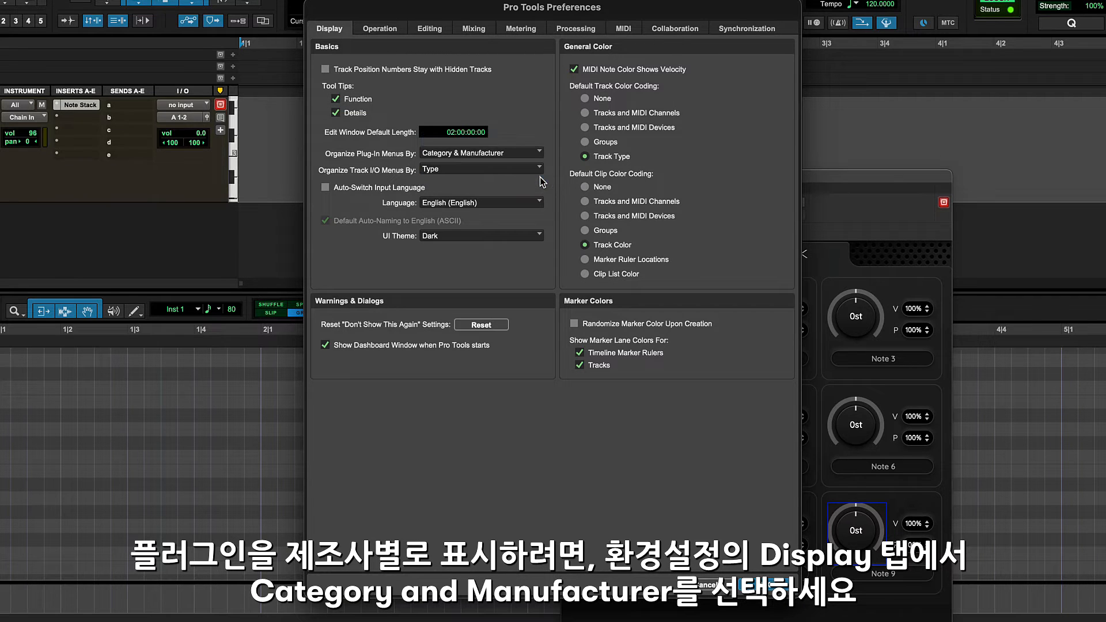
pyautogui.press('Return')
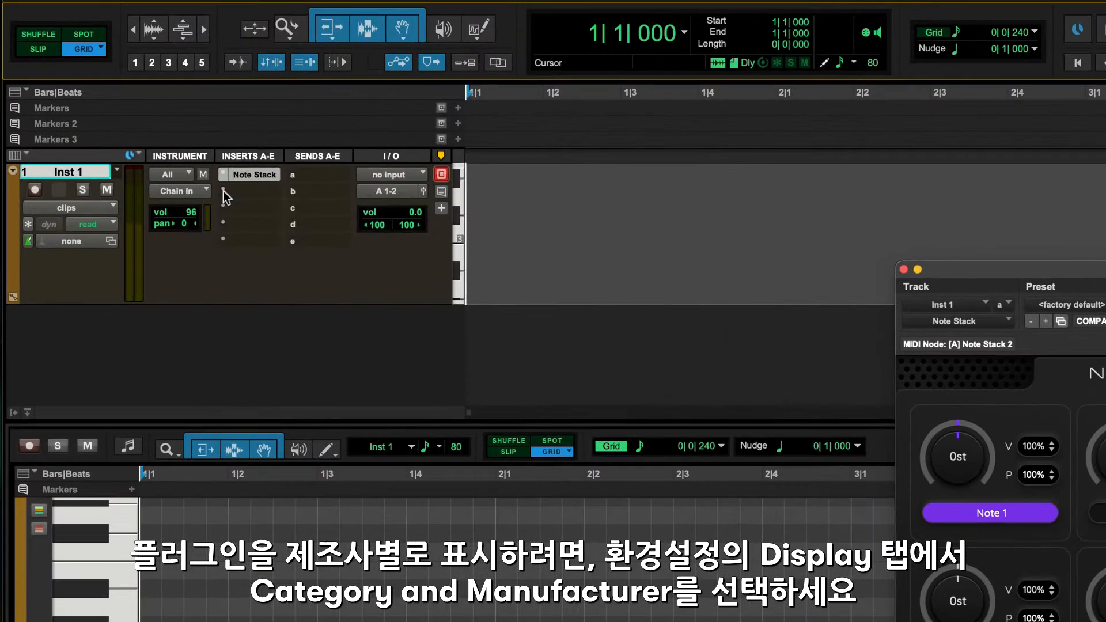
# - Insert the Modalics EON-Arp MIDI (stereo) plug-in in the second insert slot of Inst 1
pyautogui.click(57, 120)
pyautogui.moveTo(56, 120)
pyautogui.moveTo(248, 239)
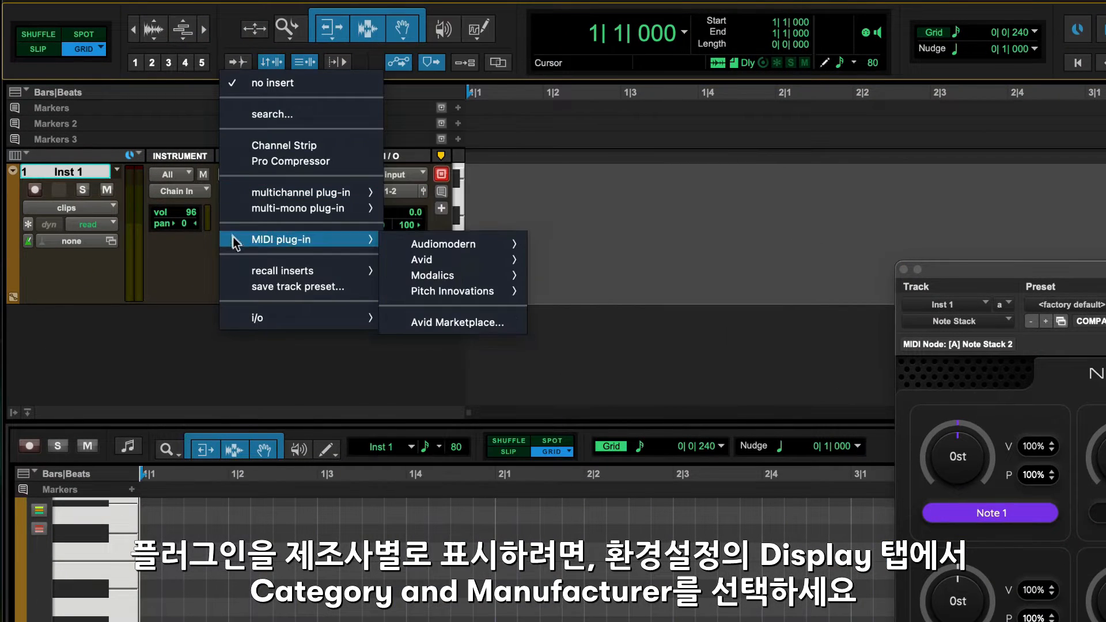
pyautogui.moveTo(407, 246)
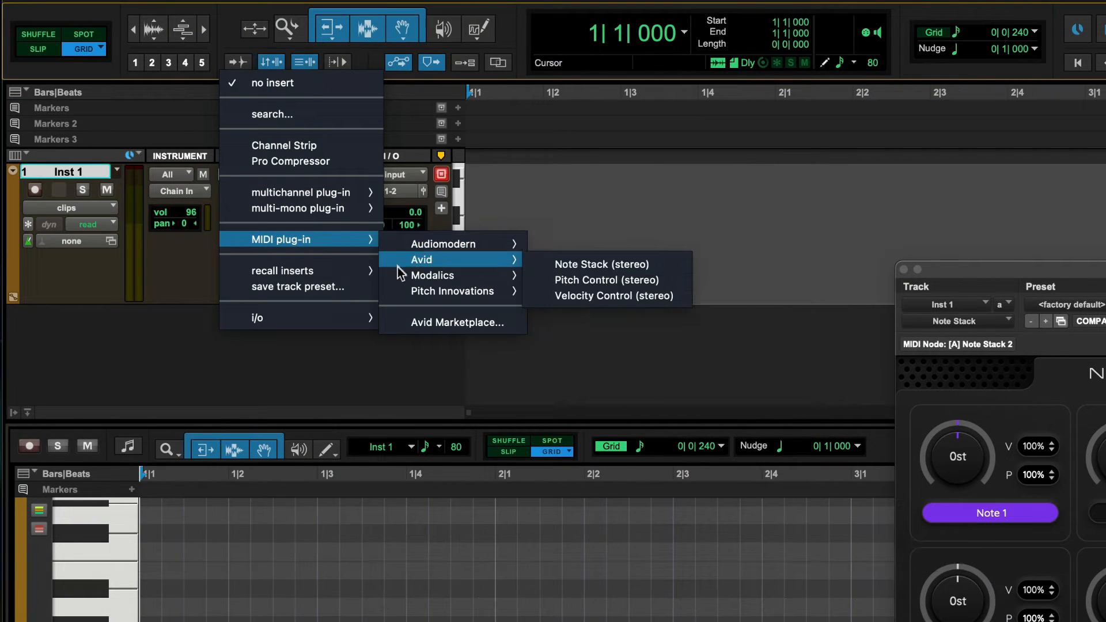
pyautogui.moveTo(397, 276)
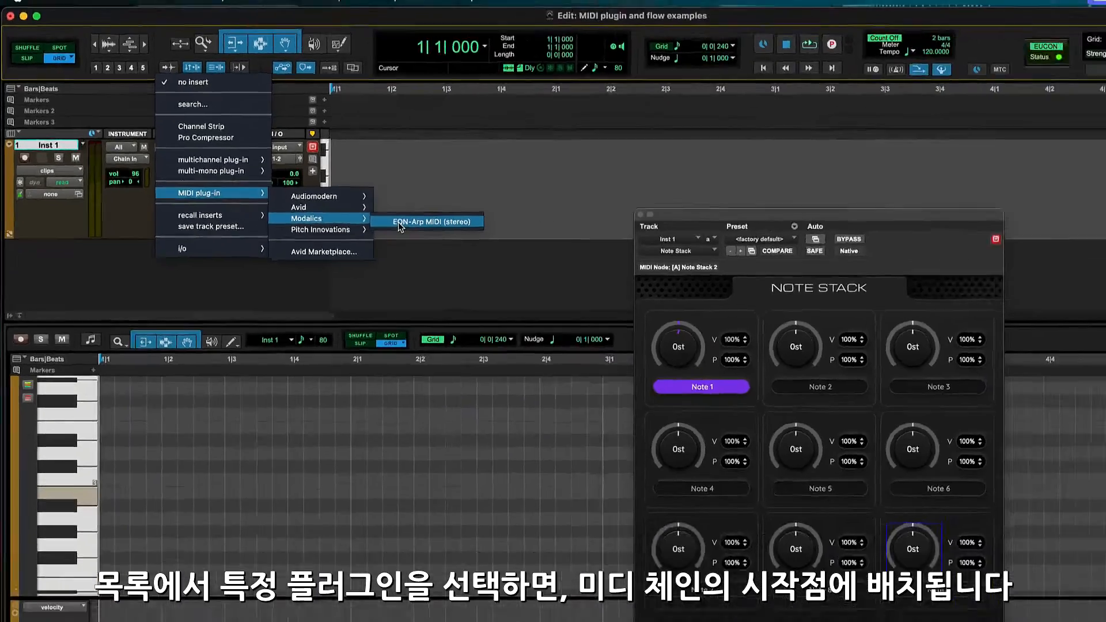
pyautogui.click(554, 281)
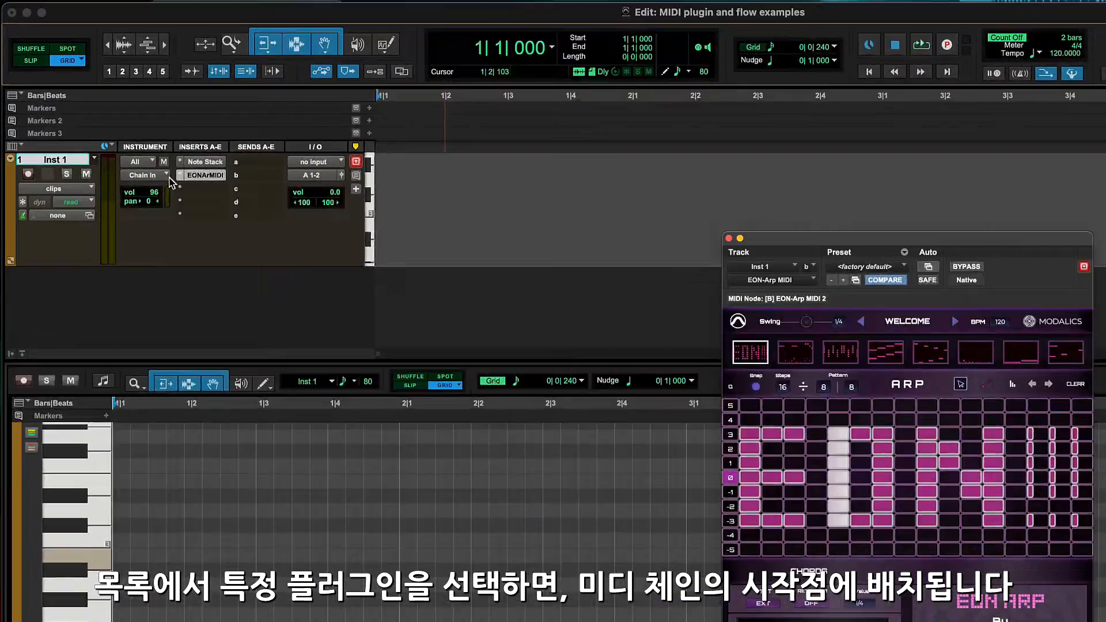
# - Check Inst 1's MIDI Chain routing and add AIR Music Technology's Xpand!2 (stereo) as a multichannel plug-in in the fourth insert slot
pyautogui.click(169, 178)
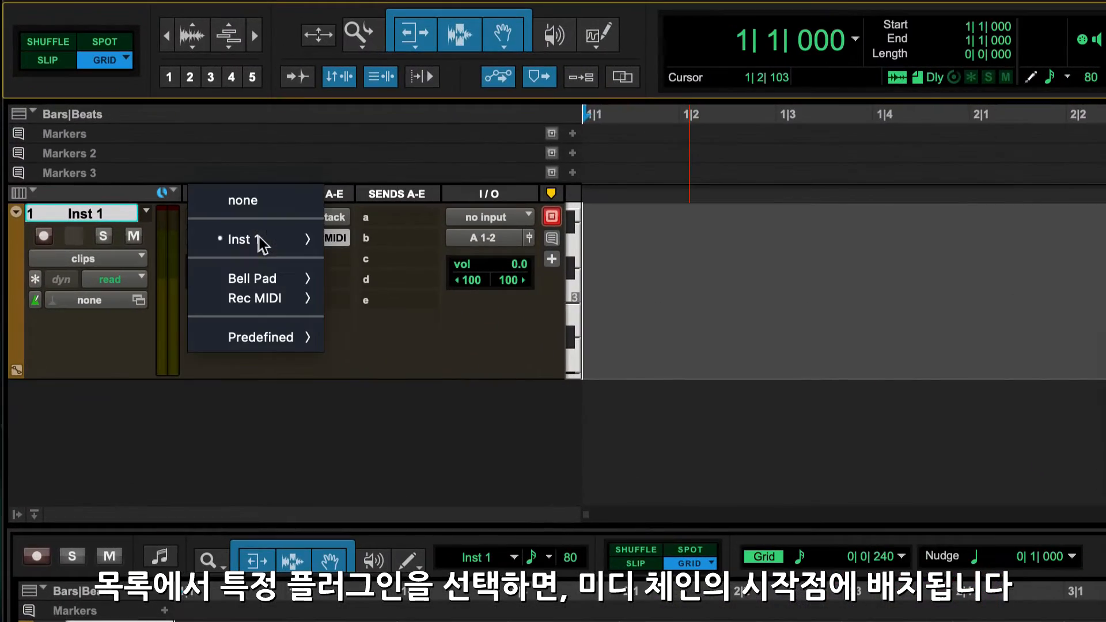
pyautogui.moveTo(262, 242)
pyautogui.moveTo(349, 247)
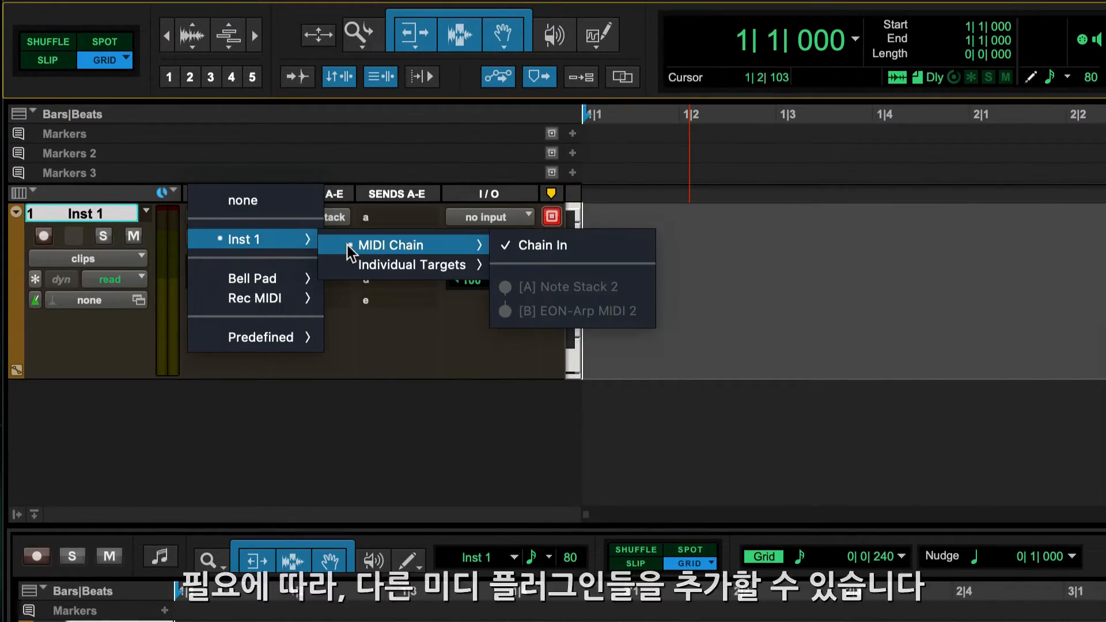
pyautogui.click(369, 414)
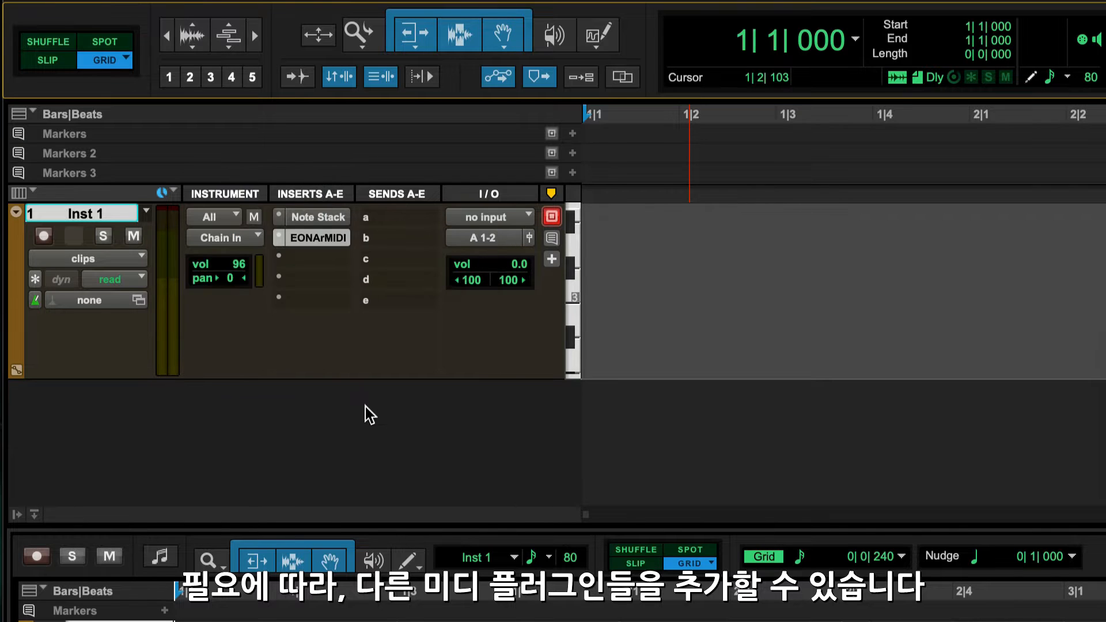
pyautogui.click(280, 285)
pyautogui.moveTo(325, 282)
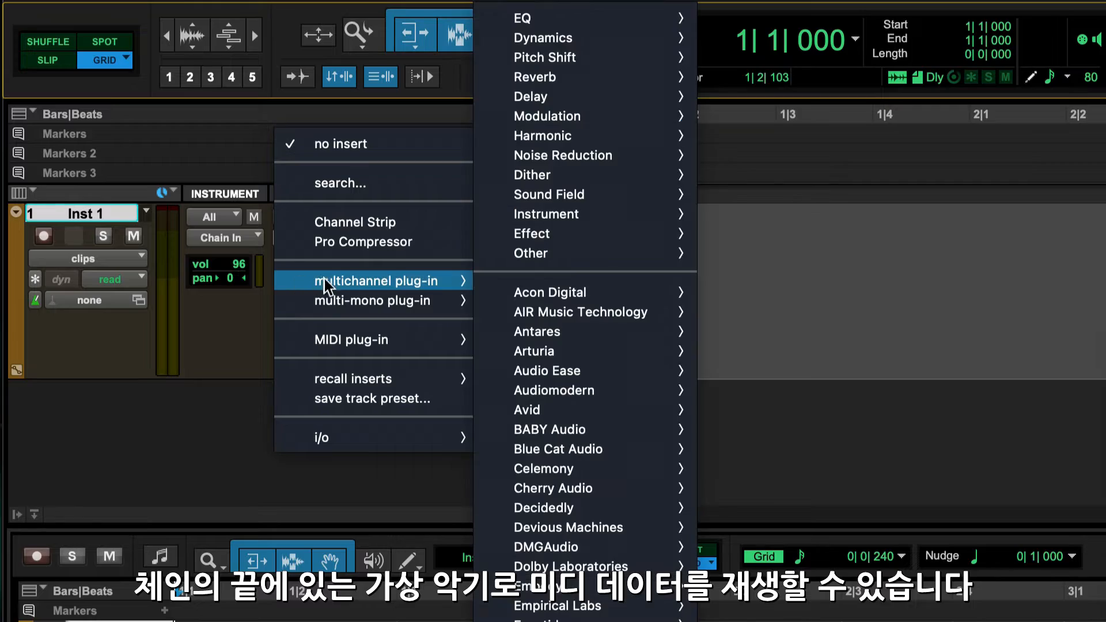
pyautogui.moveTo(553, 312)
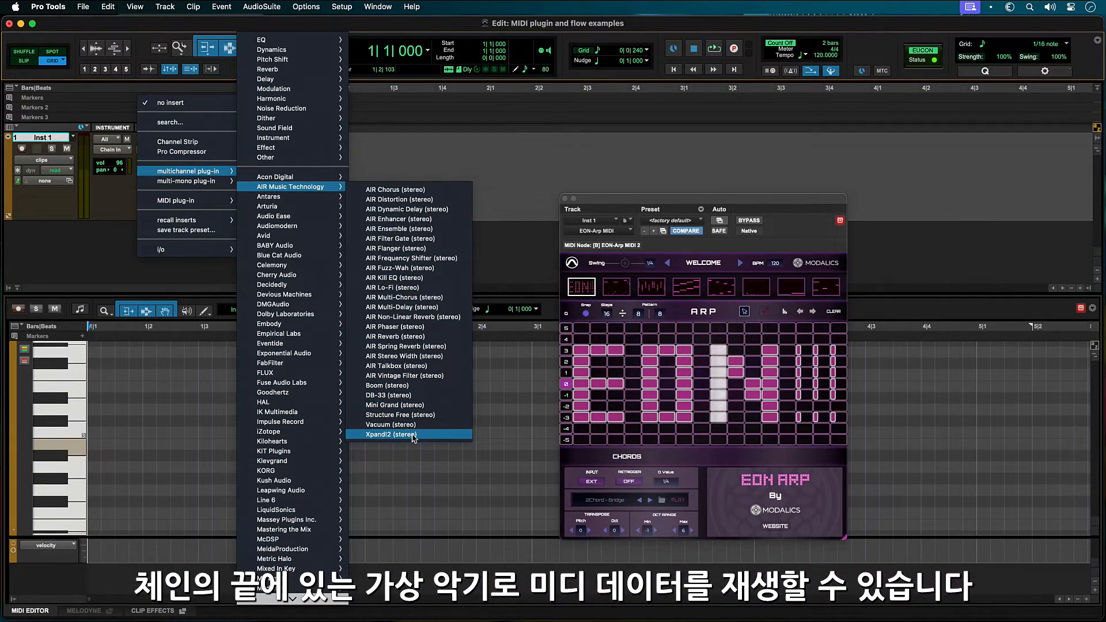
pyautogui.click(412, 435)
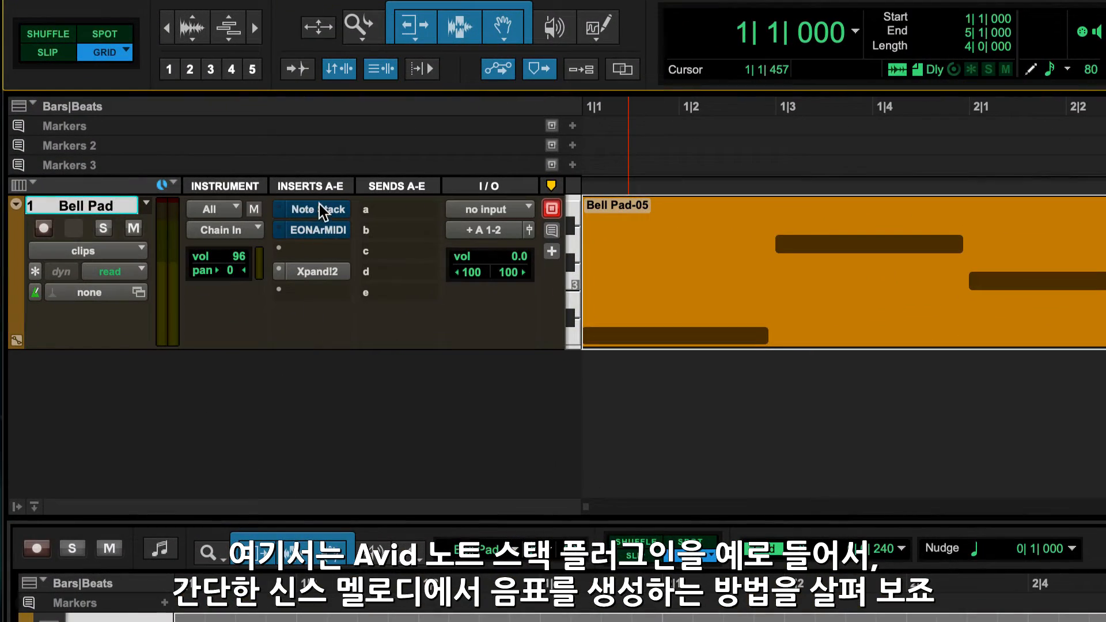
# - Open Note Stack on the Bell Pad track, play the clip and turn off the plug-in's bypass
pyautogui.click(319, 208)
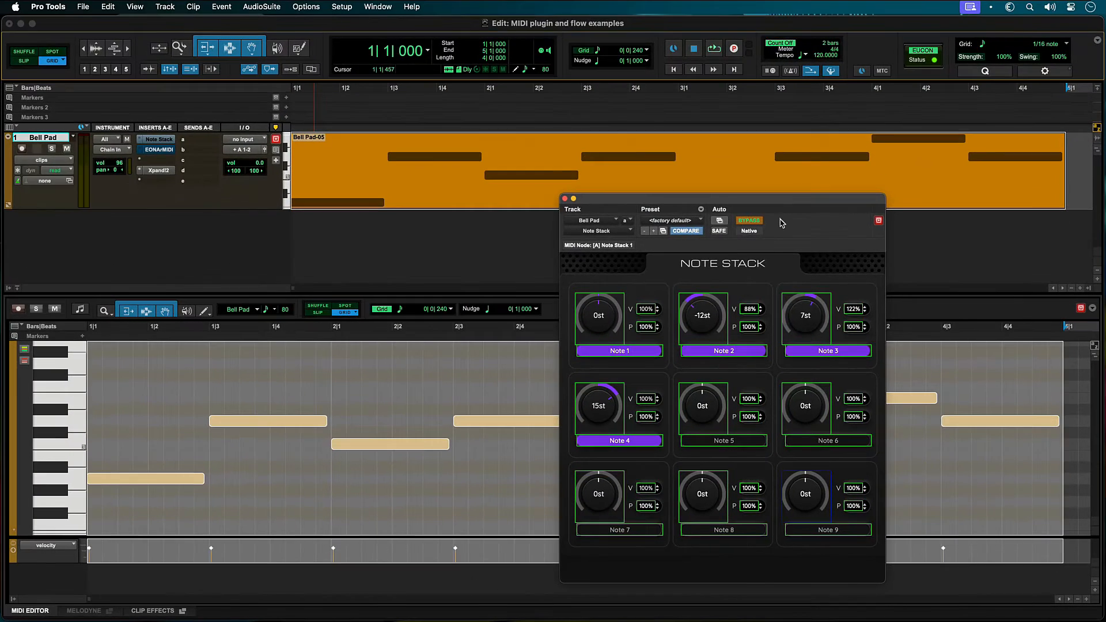
pyautogui.press('space')
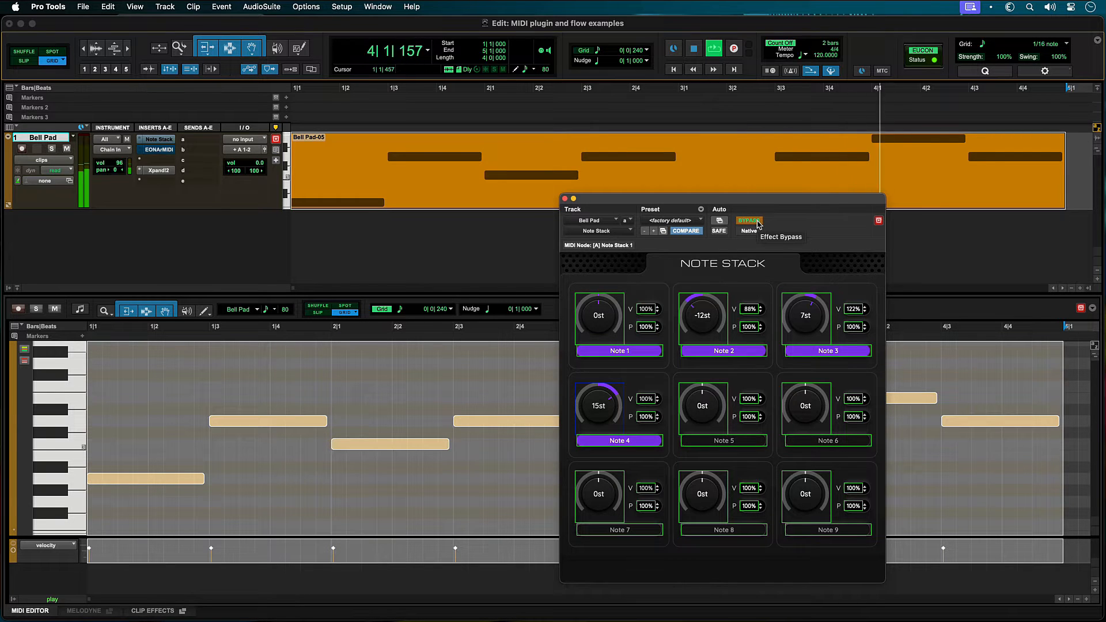
pyautogui.click(758, 223)
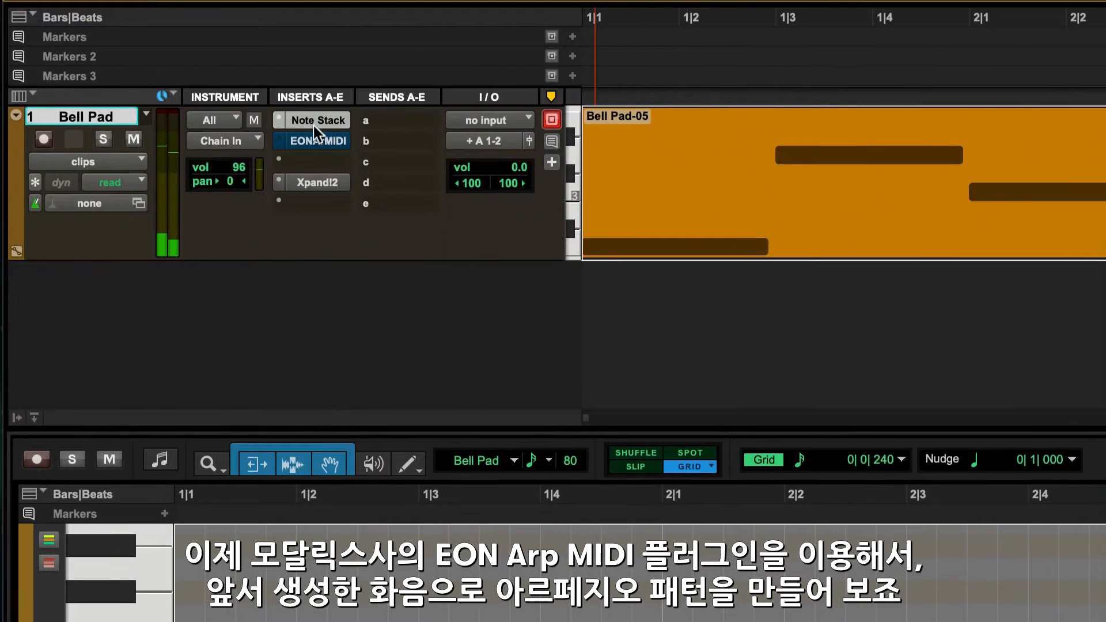
# - Open EON-Arp MIDI on the Bell Pad track, turn off its bypass, and open the Xpand!2 instrument
pyautogui.click(319, 146)
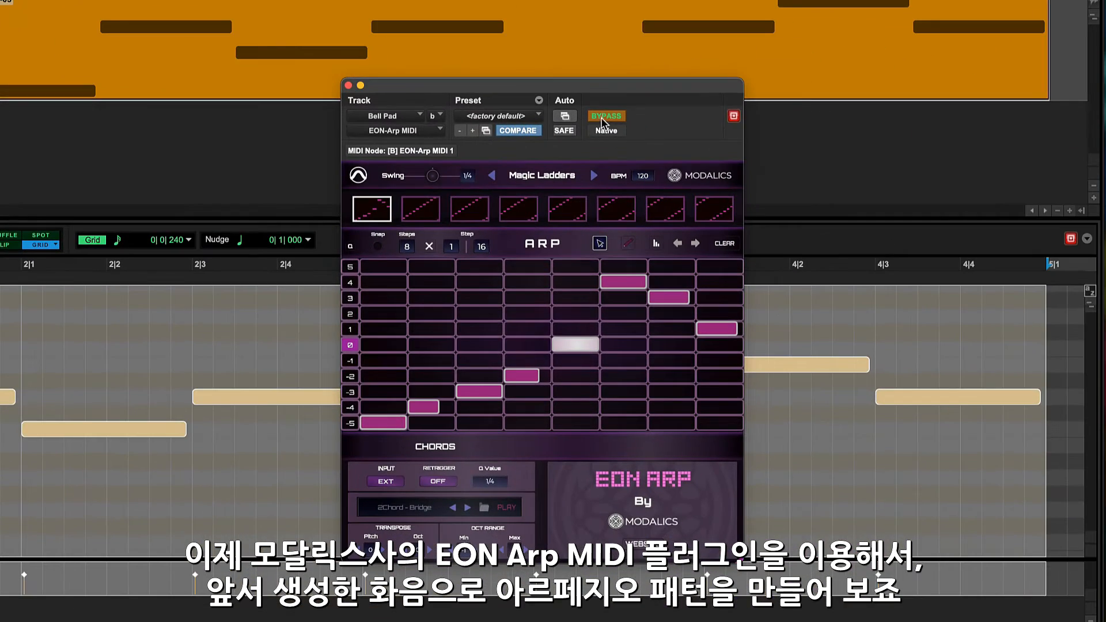
pyautogui.click(615, 117)
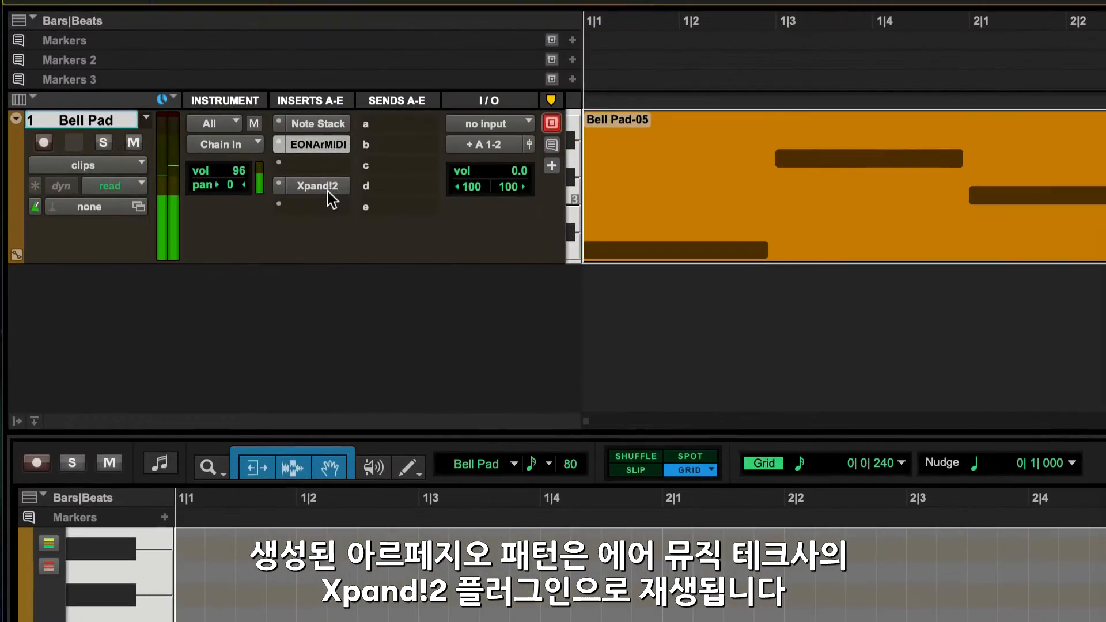
pyautogui.click(327, 192)
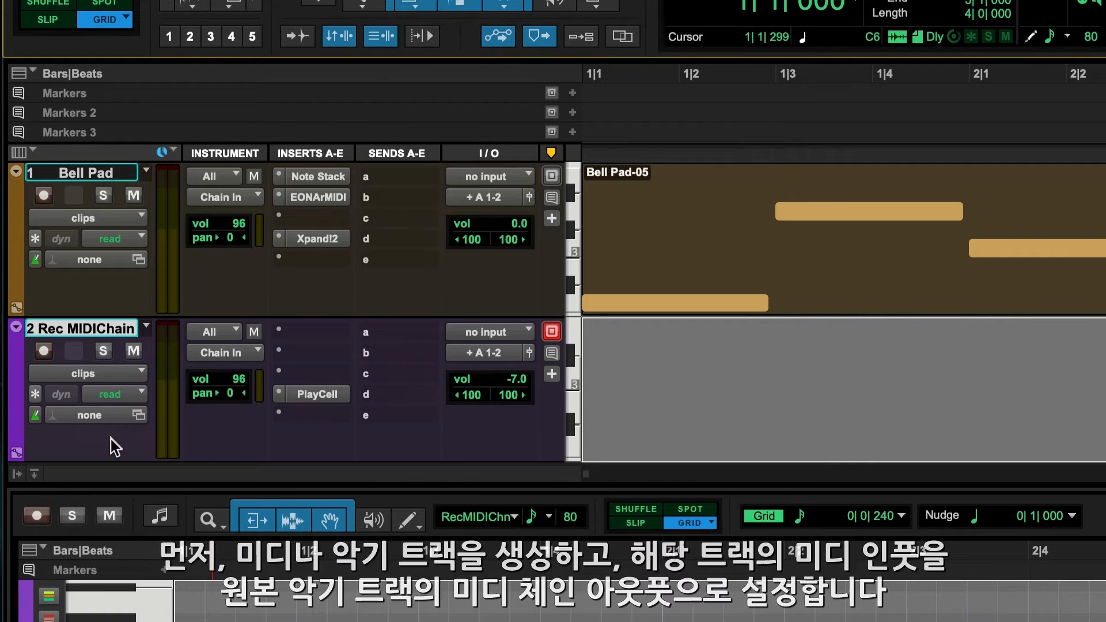
# - Set the Rec MIDIChain track's MIDI input to Bell Pad's MIDI Chain output (Chain Out) and record the generated arpeggio onto it
pyautogui.click(237, 331)
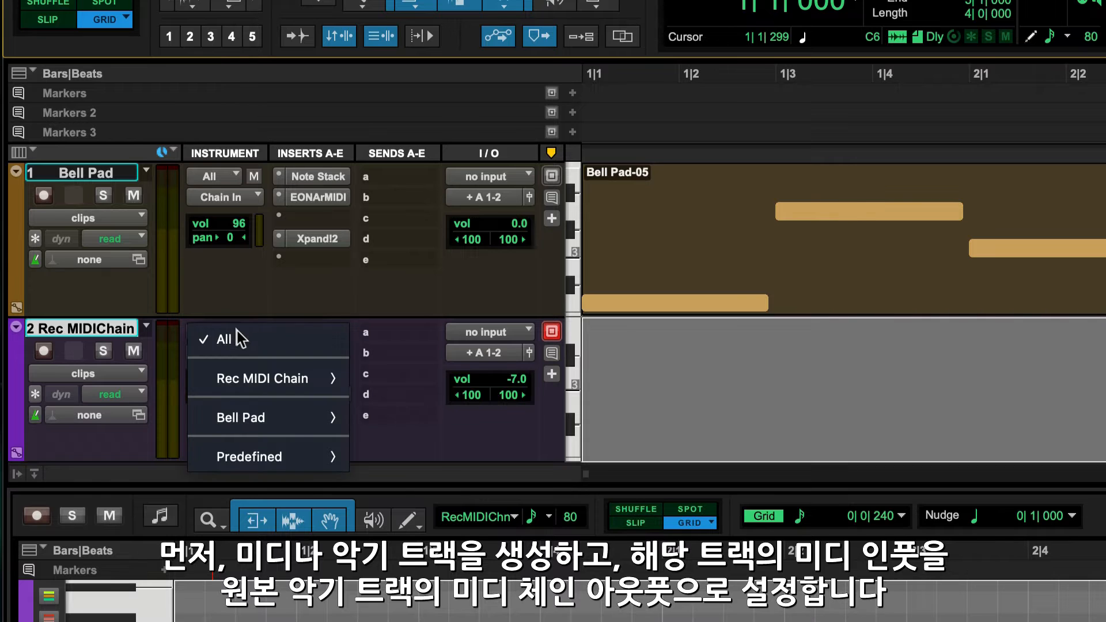
pyautogui.moveTo(202, 419)
pyautogui.moveTo(375, 414)
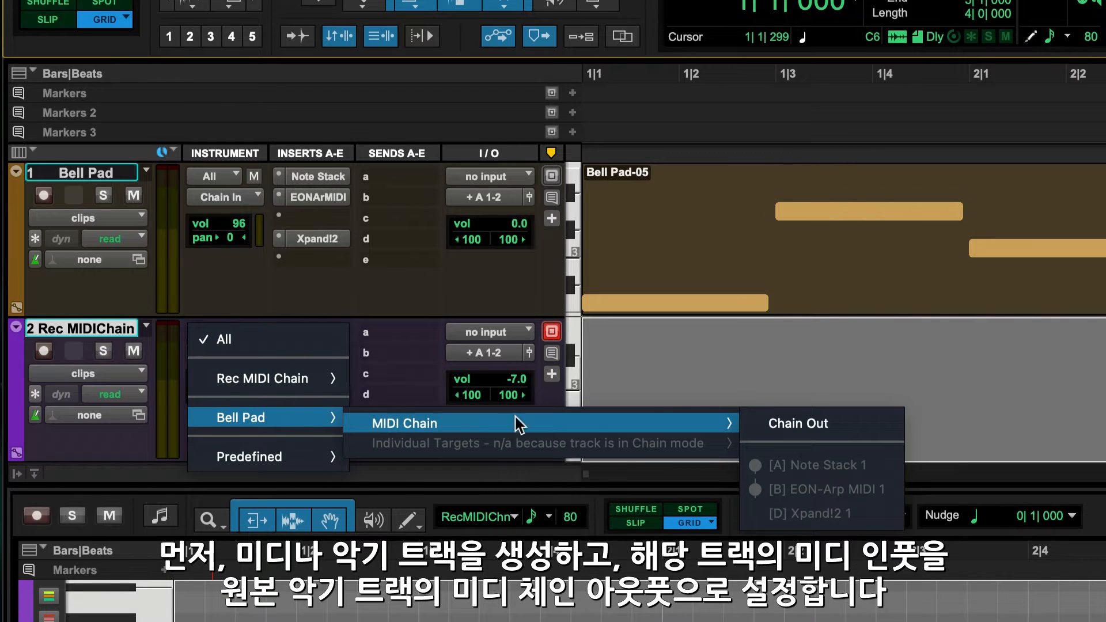
pyautogui.click(755, 423)
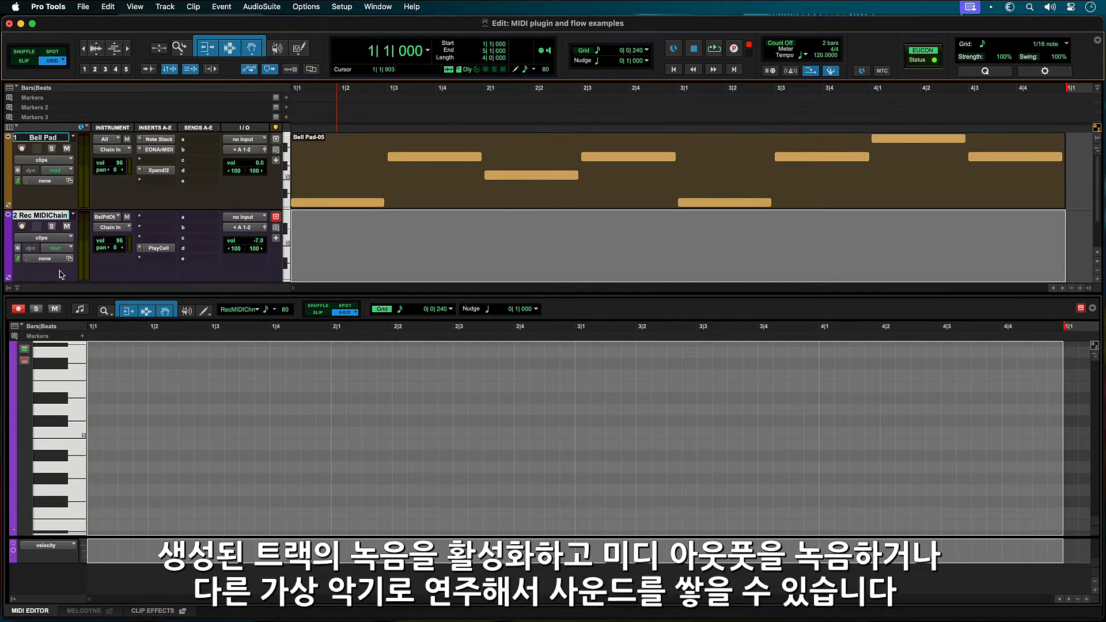
pyautogui.press('super+space')
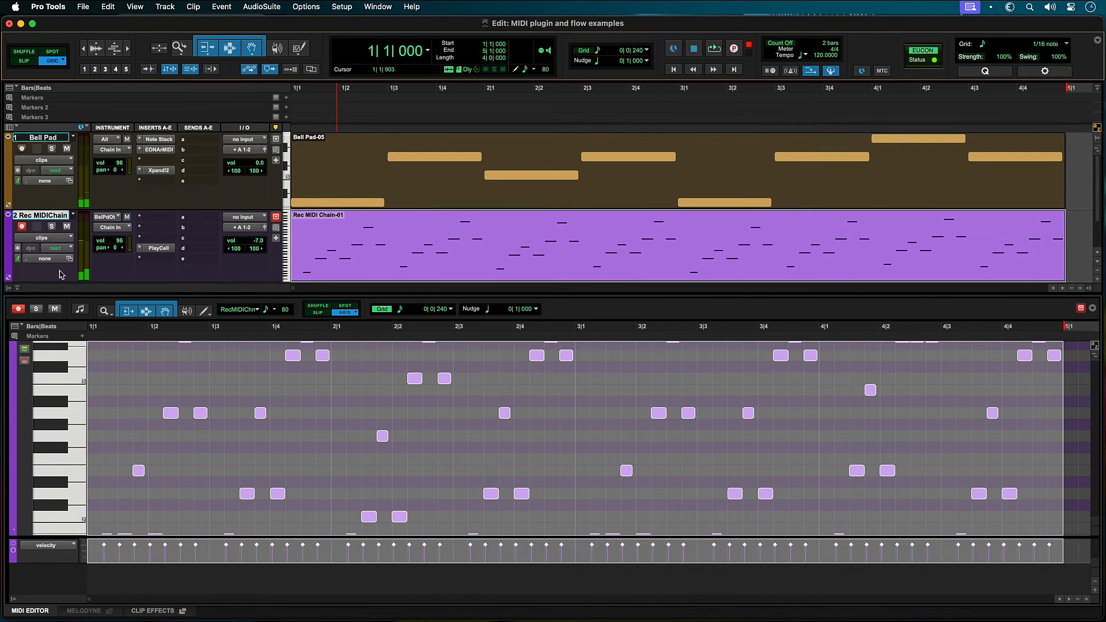
pyautogui.click(140, 181)
pyautogui.moveTo(146, 213)
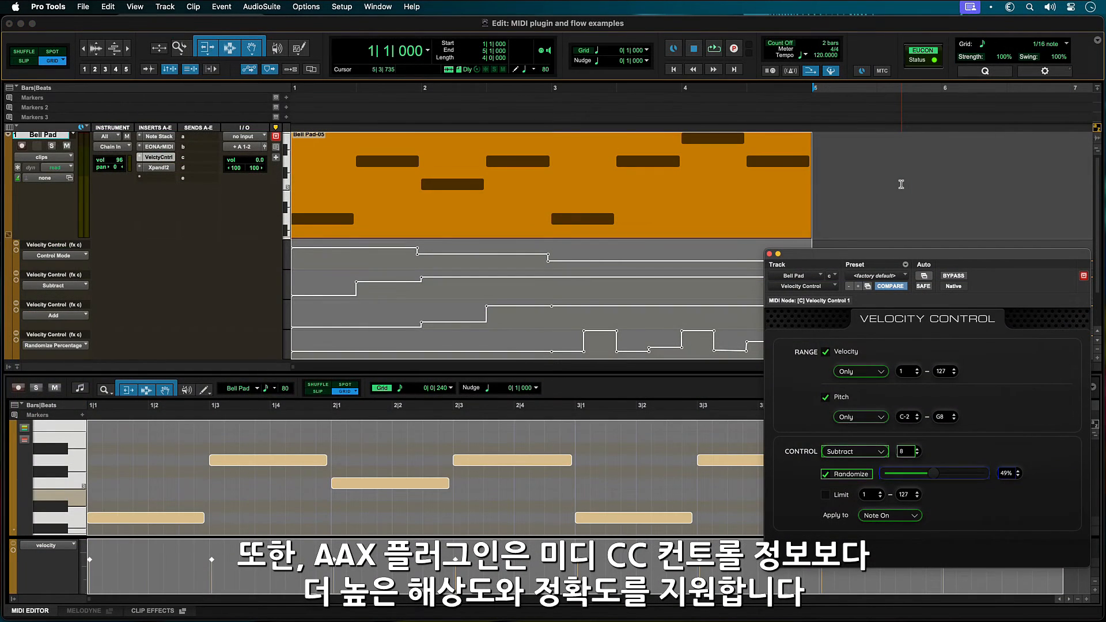
# - Play back the Bell Pad clip with its Velocity Control plug-in automation, and stop playback
pyautogui.press('space')
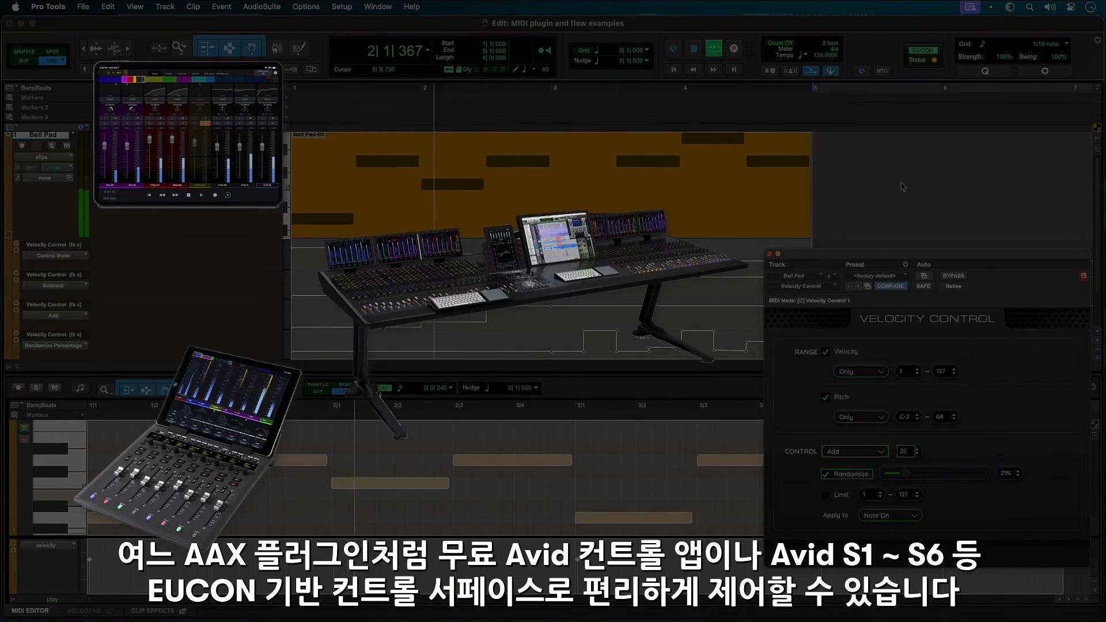
pyautogui.press('space')
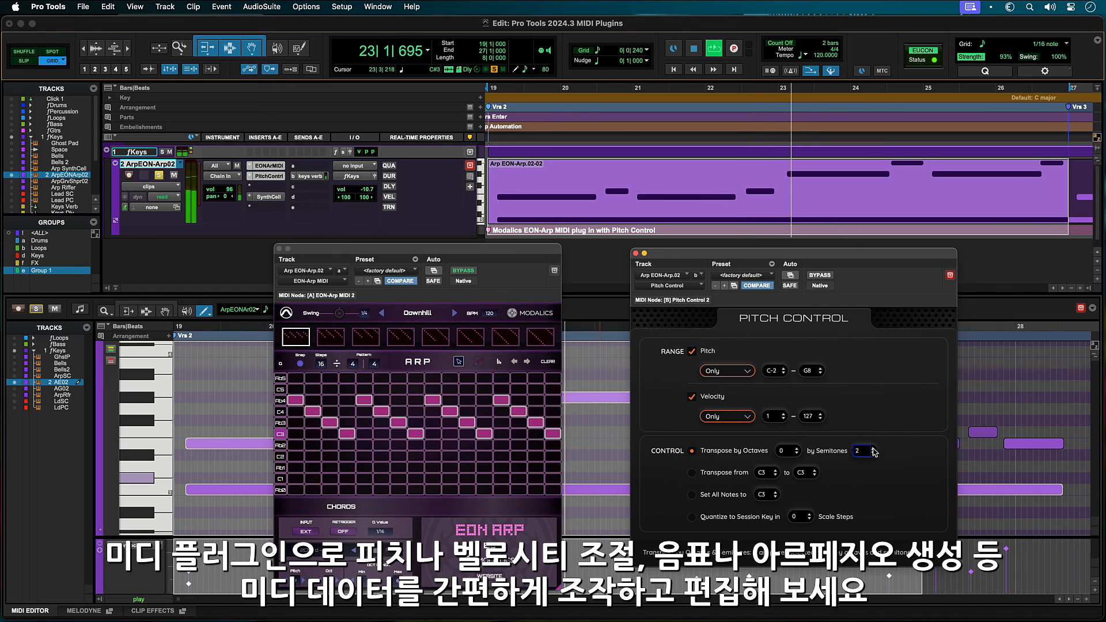
# - Set the semitone transposition to 2 in Pitch Control on the Arp EON-Arp02 track
pyautogui.click(873, 449)
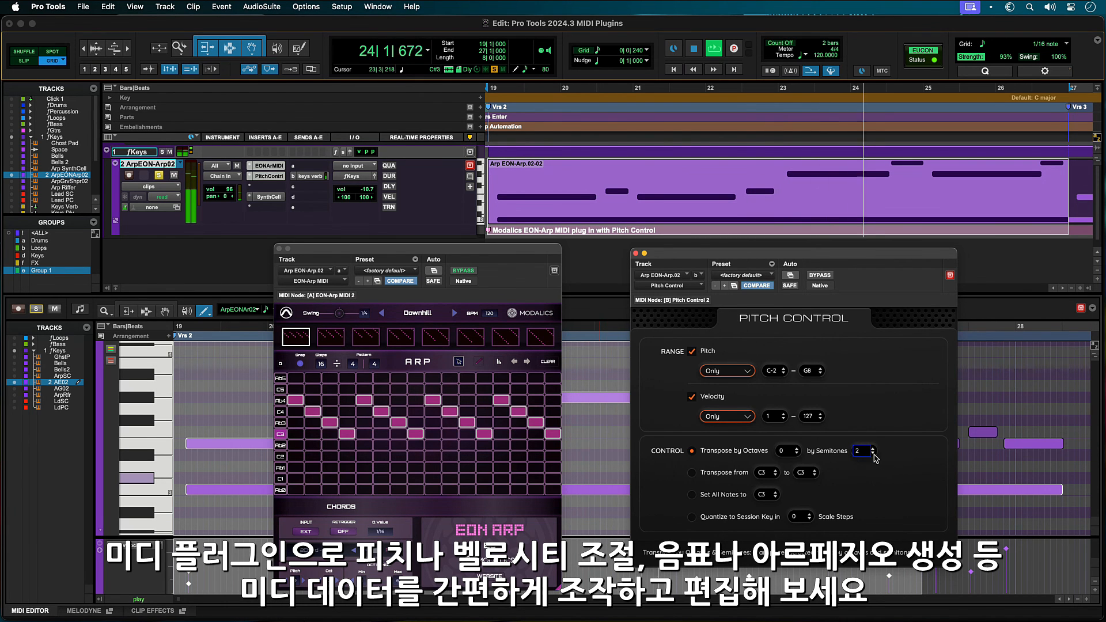